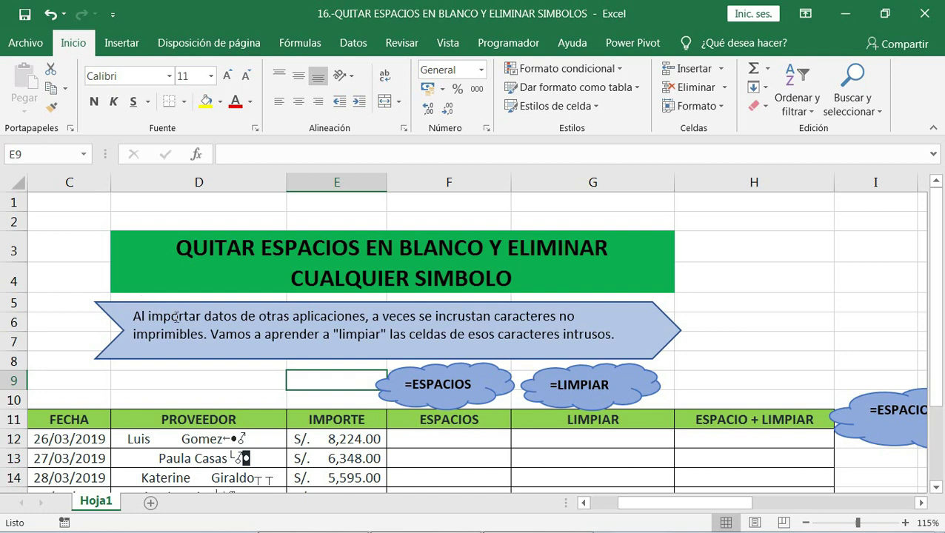
# Step: Scroll down and inspect the messy supplier names with stray symbols in column D
pyautogui.scroll(-1, 177, 320)
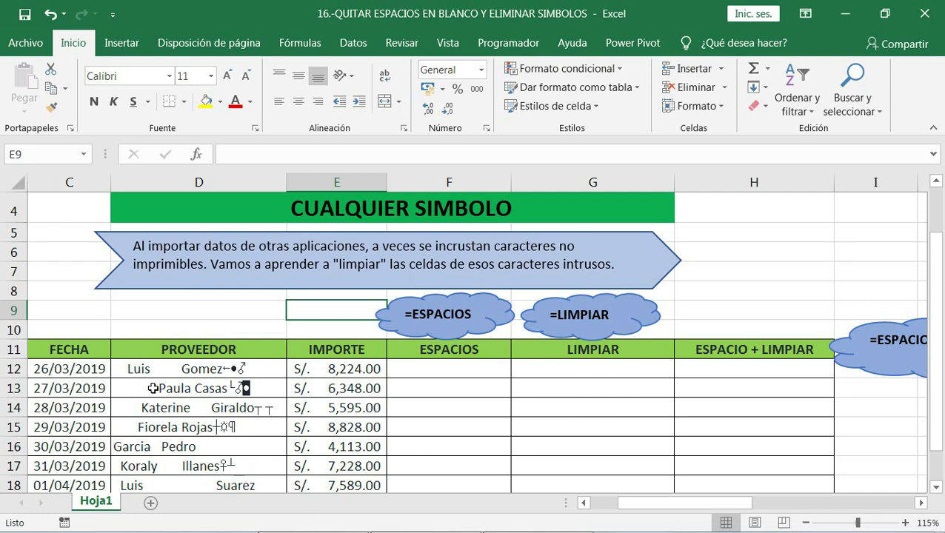
pyautogui.scroll(-1, 154, 388)
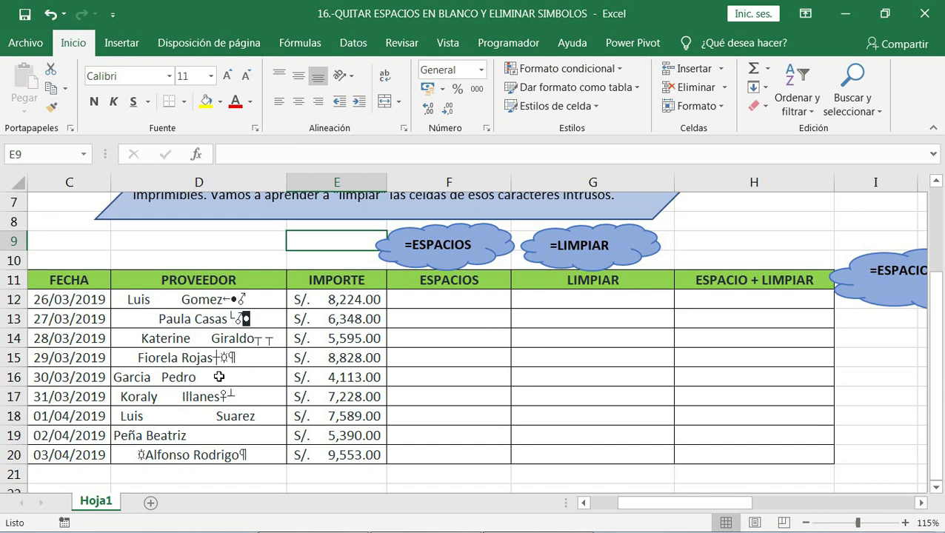
pyautogui.click(215, 339)
pyautogui.click(213, 315)
pyautogui.click(211, 300)
pyautogui.click(222, 356)
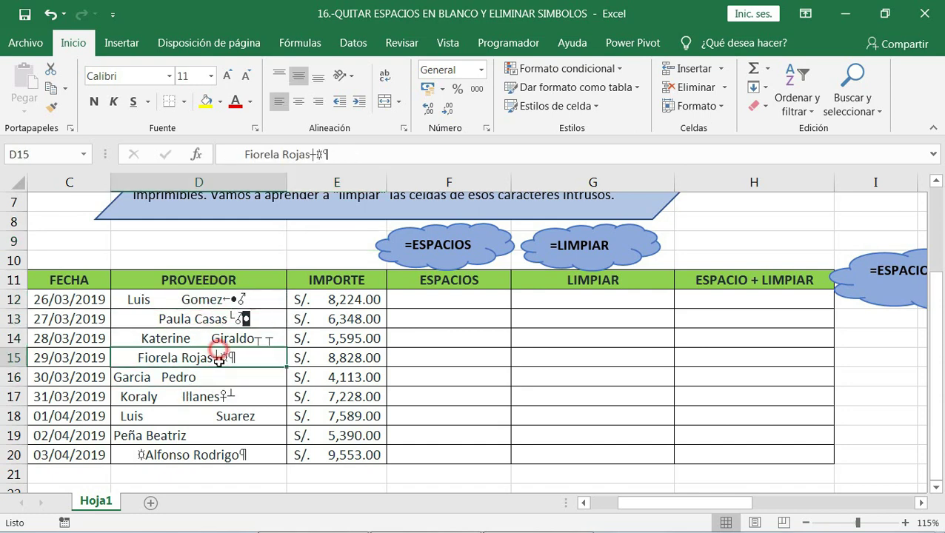
pyautogui.click(214, 395)
pyautogui.click(219, 339)
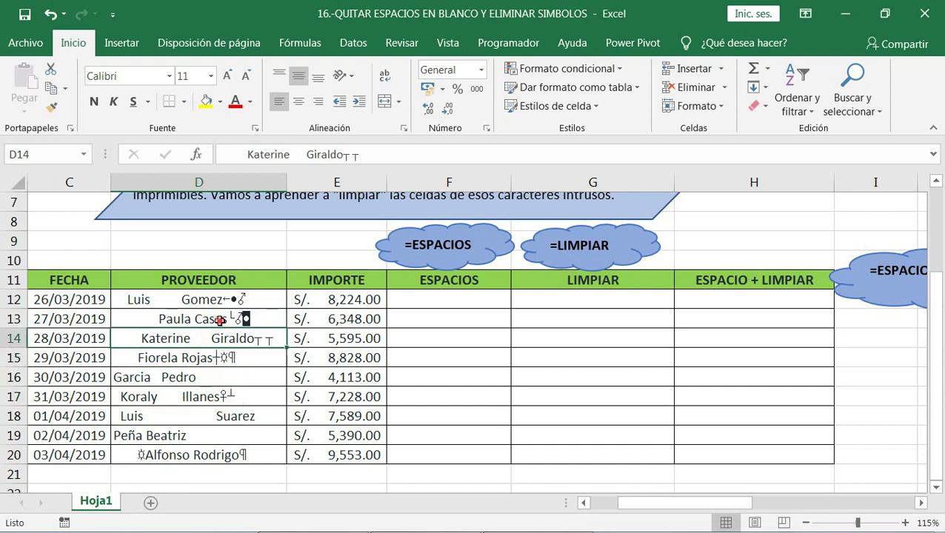
pyautogui.click(216, 319)
pyautogui.click(215, 299)
# Step: Enter =ESPACIOS(D12) in F12 to trim extra spaces from the first supplier name
pyautogui.click(431, 301)
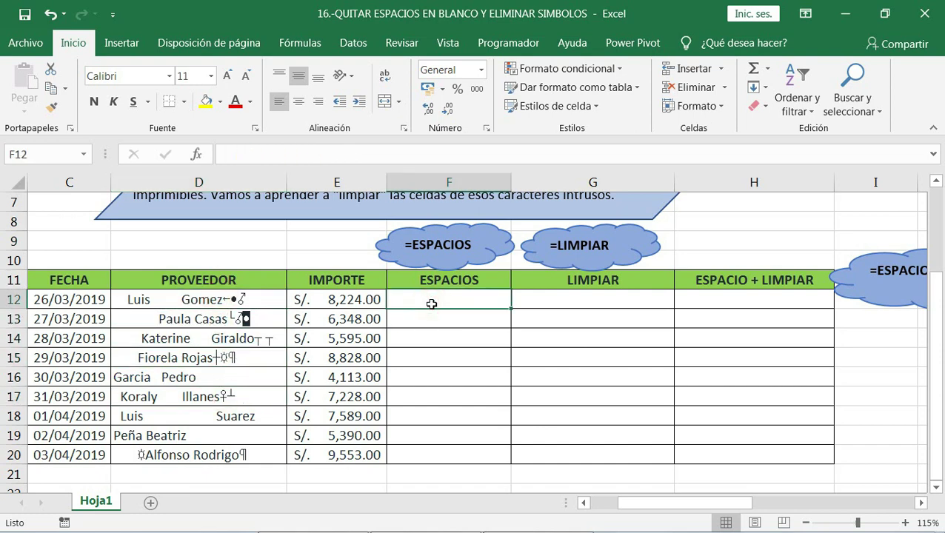
pyautogui.write('=')
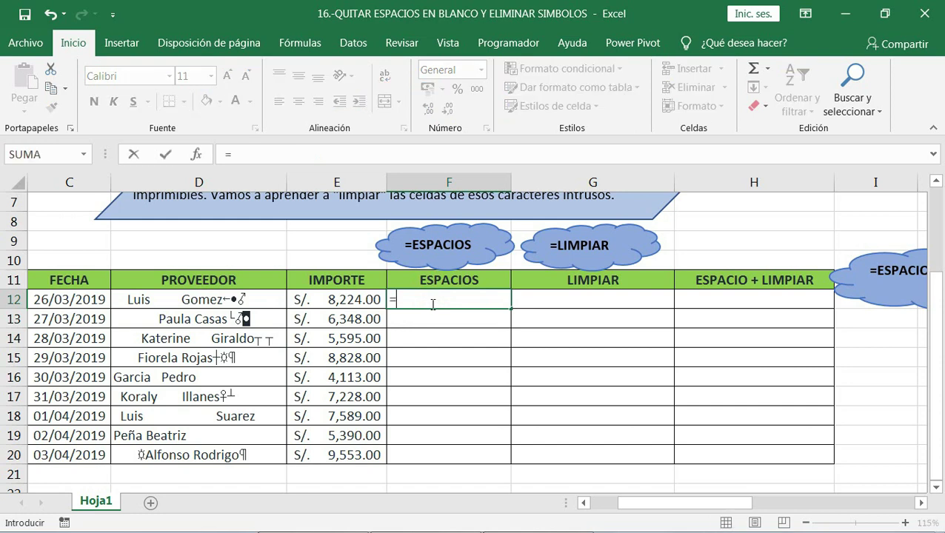
pyautogui.write('e')
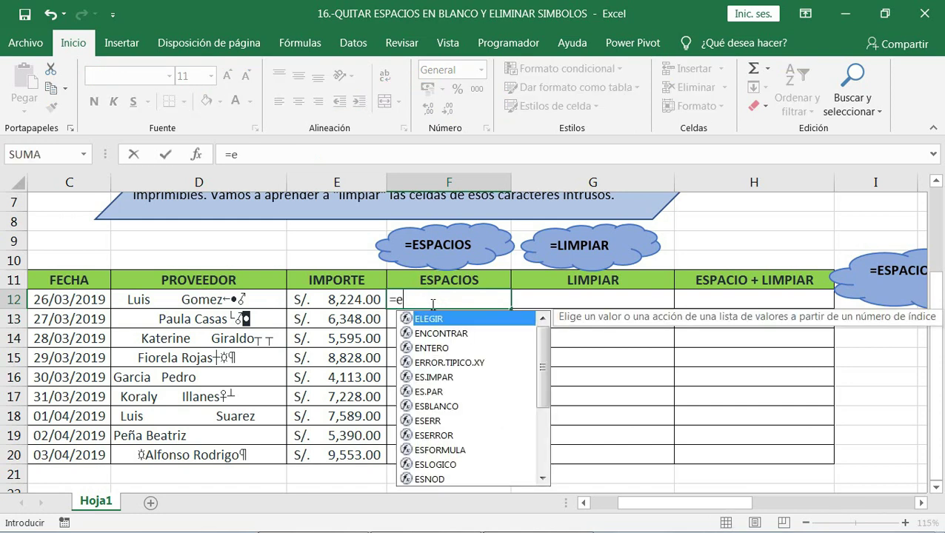
pyautogui.write('spacios')
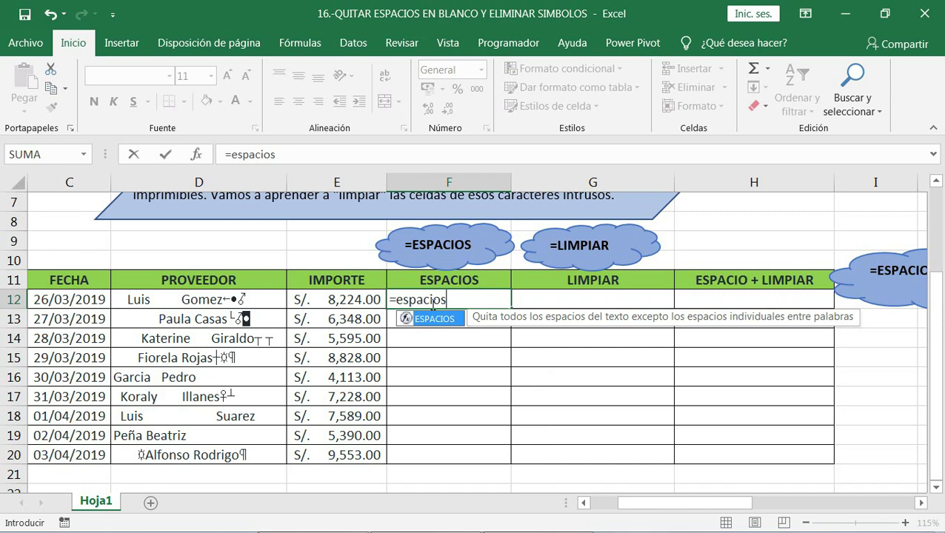
pyautogui.write('(')
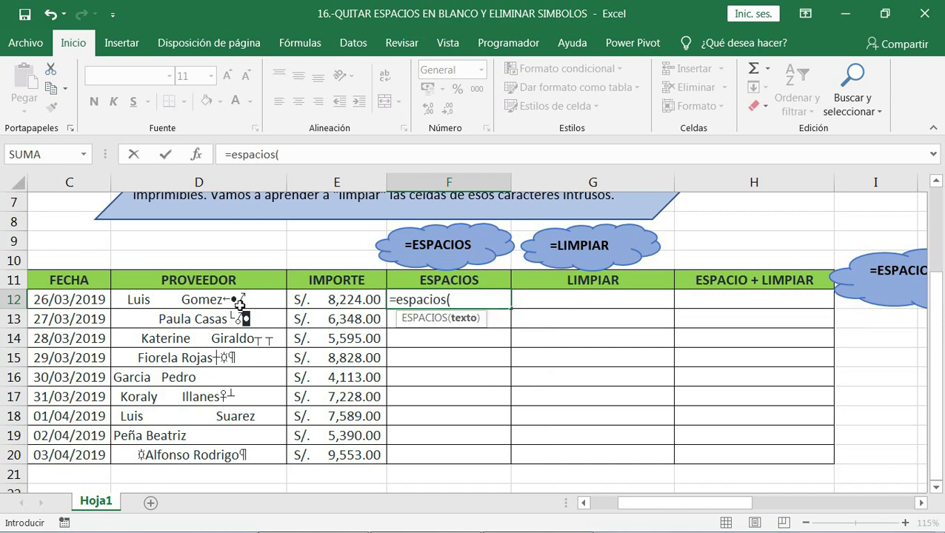
pyautogui.click(191, 302)
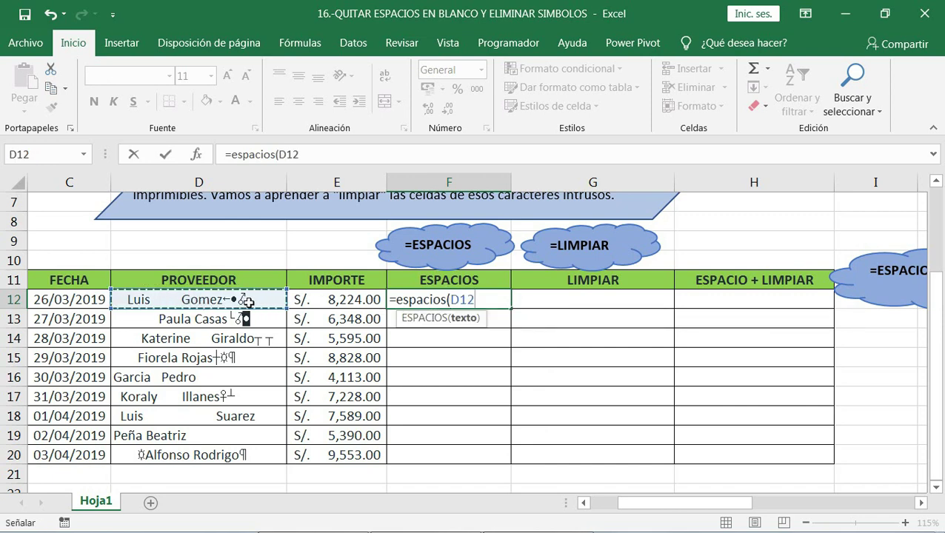
pyautogui.write(')')
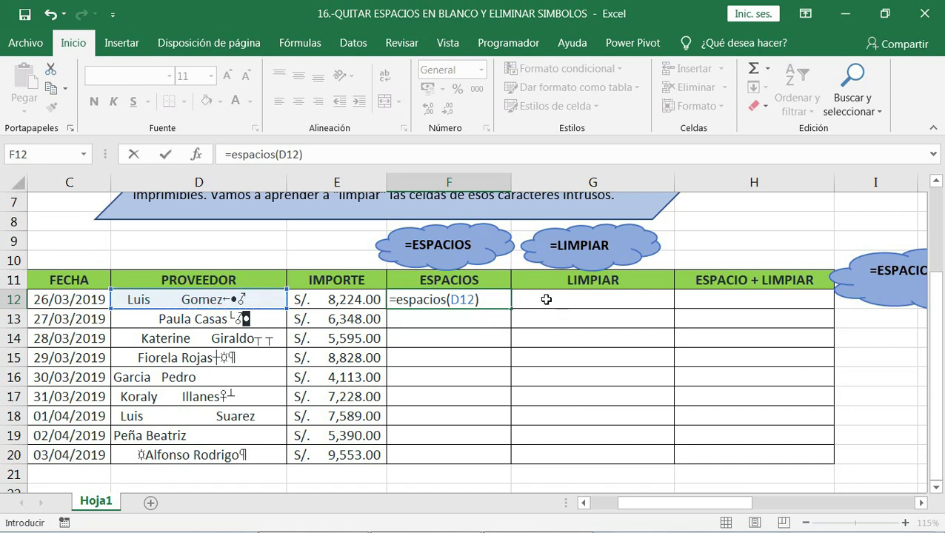
pyautogui.press('Return')
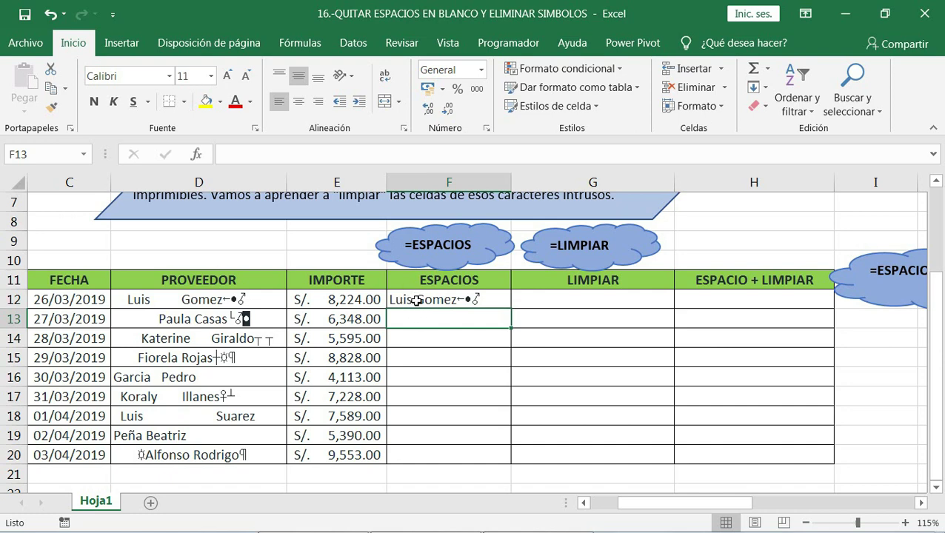
# Step: Fill the ESPACIOS formula from F12 down to F20
pyautogui.click(454, 304)
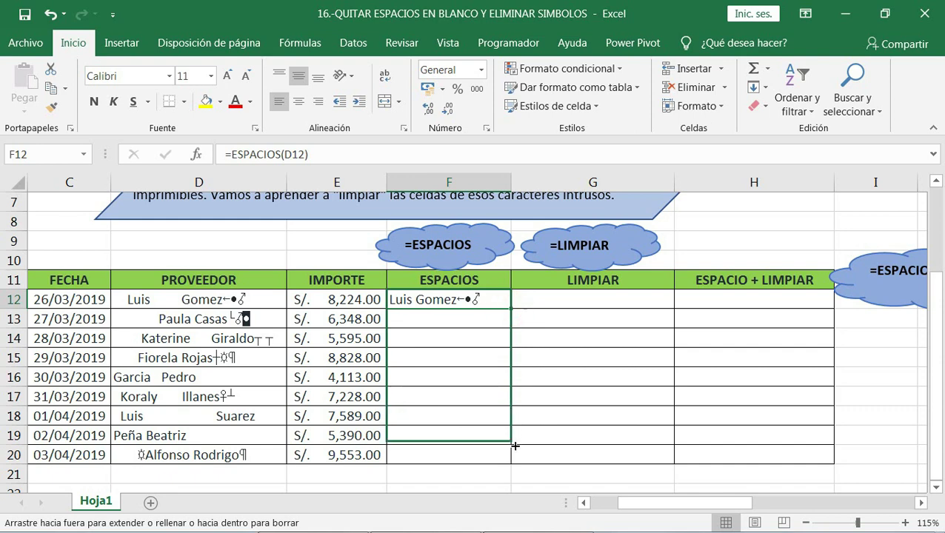
pyautogui.moveTo(511, 311); pyautogui.dragTo(513, 454)
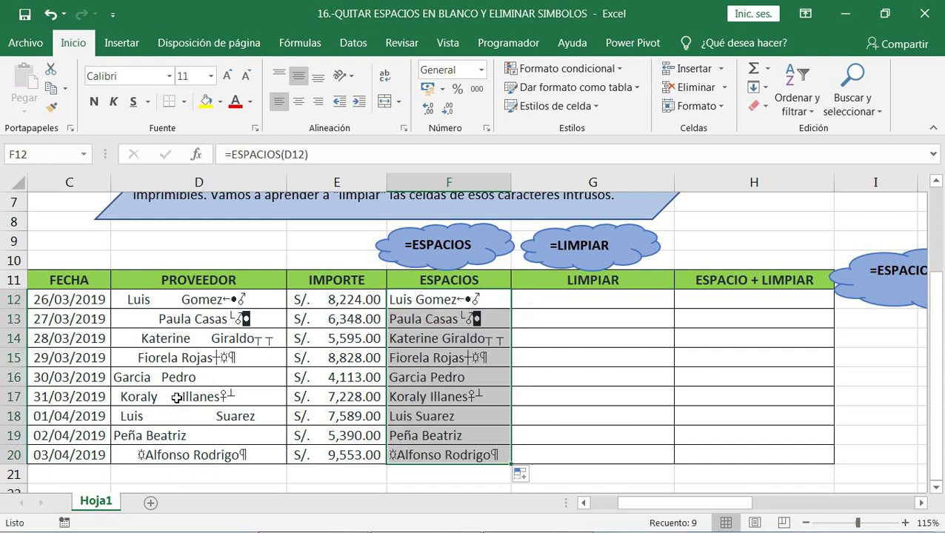
pyautogui.click(582, 303)
# Step: Enter =LIMPIAR(F12) in G12 to strip stray symbols from the trimmed name
pyautogui.write('=')
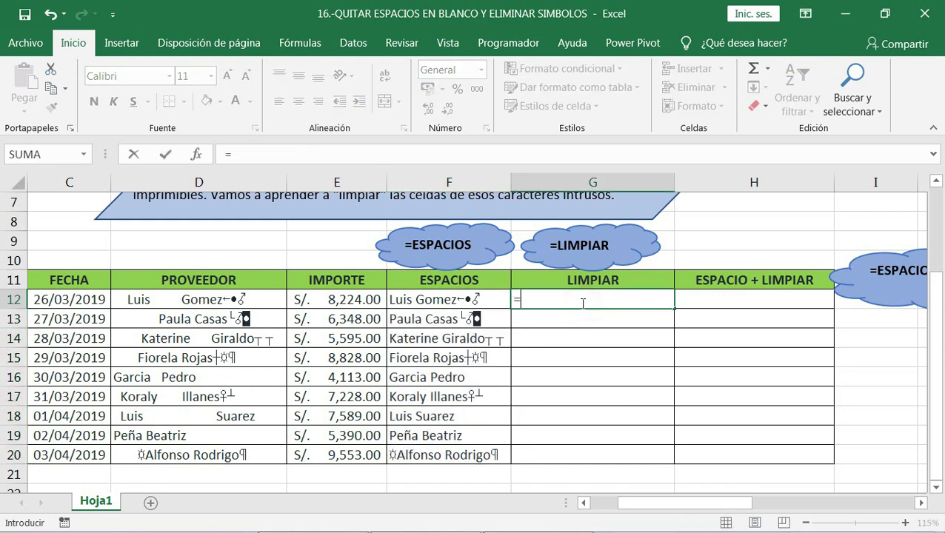
pyautogui.write('limpia')
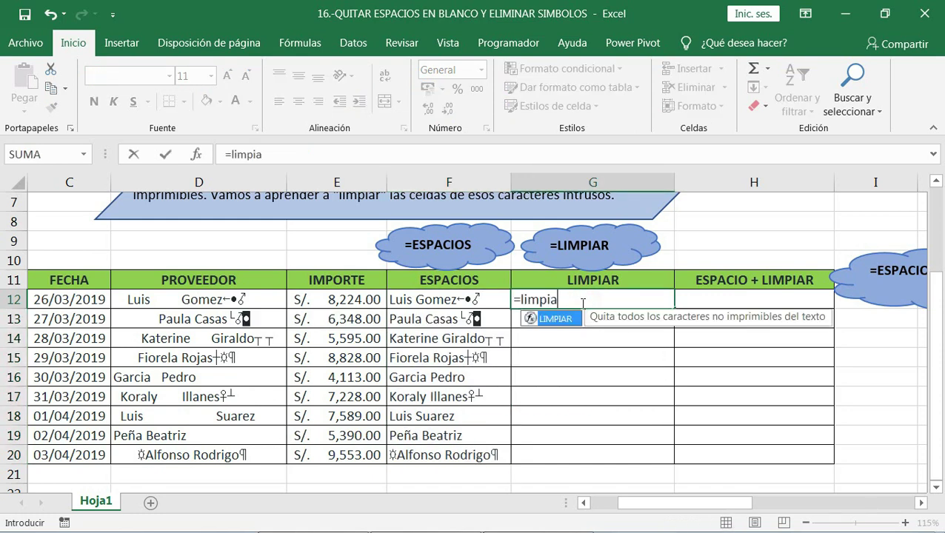
pyautogui.write('r(')
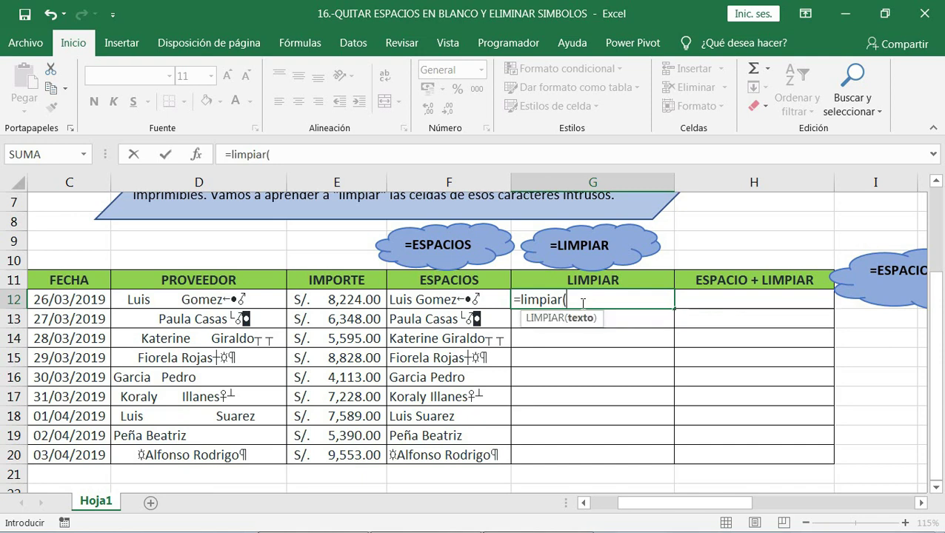
pyautogui.click(438, 298)
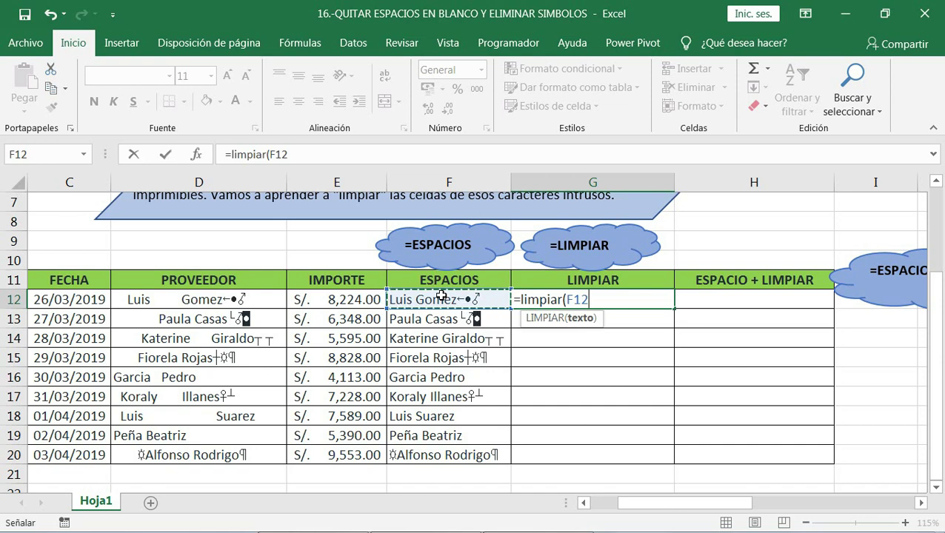
pyautogui.write(')')
pyautogui.hotkey('ctrl', 'Return')
pyautogui.press('Return')
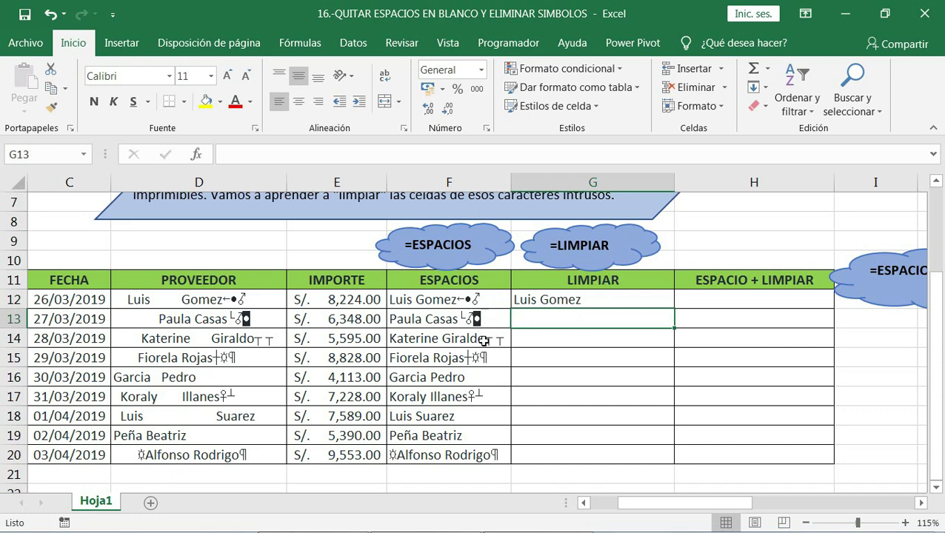
# Step: Fill the LIMPIAR formula down G12:G20 and spot-check a couple of the cleaned cells
pyautogui.click(601, 299)
pyautogui.moveTo(677, 310); pyautogui.dragTo(658, 457)
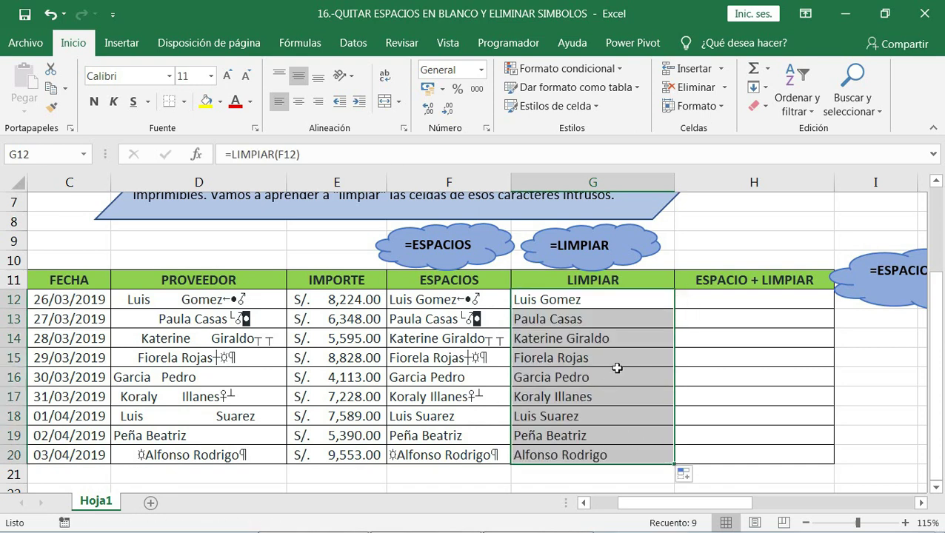
pyautogui.click(557, 337)
pyautogui.click(549, 312)
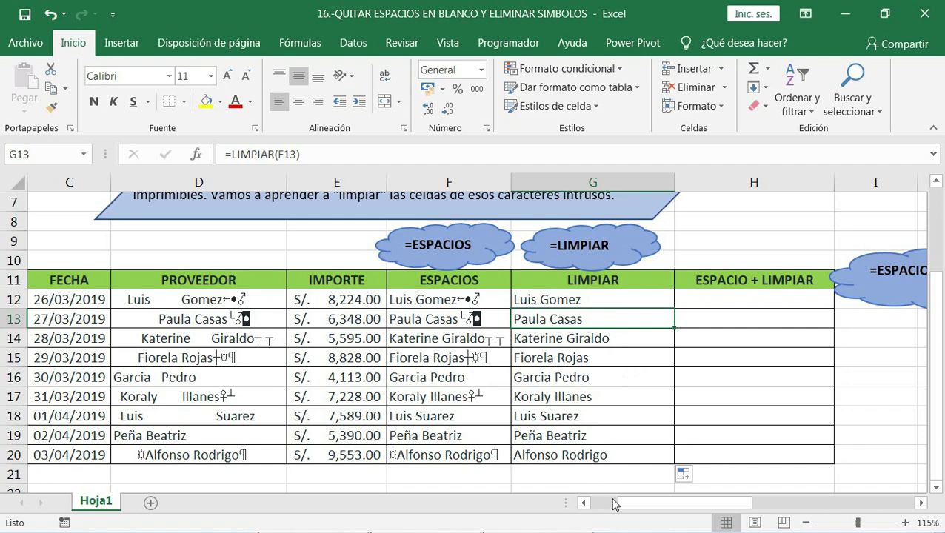
pyautogui.moveTo(626, 506)
pyautogui.mouseDown()
pyautogui.moveTo(649, 511)
pyautogui.moveTo(622, 509)
pyautogui.mouseUp()
pyautogui.click(727, 308)
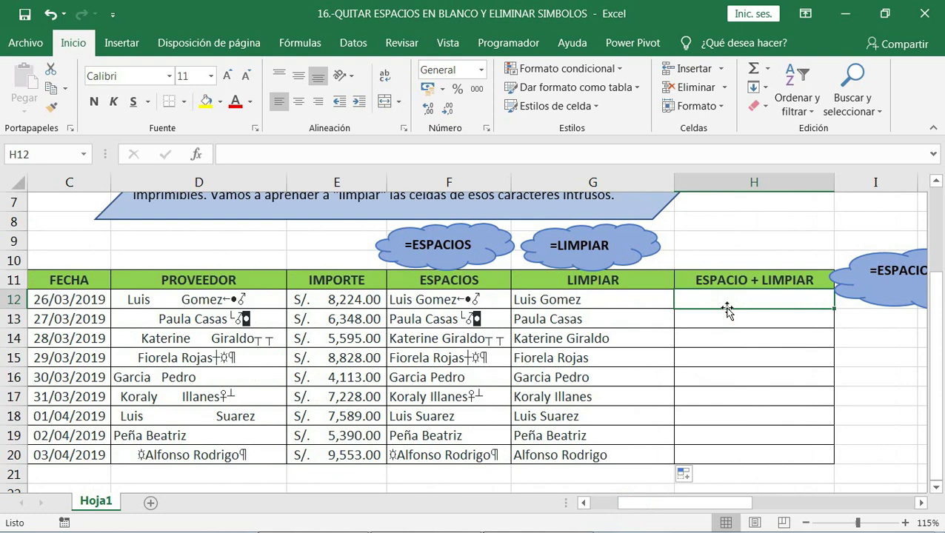
# Step: Enter =ESPACIOS(LIMPIAR(D12)) in H12, declining the autocorrection and adding the missing parenthesis
pyautogui.write('=es')
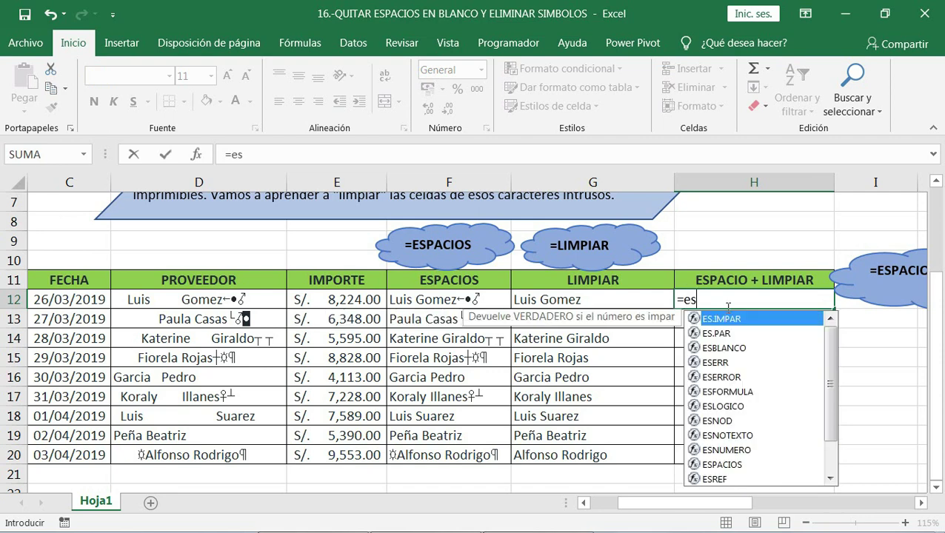
pyautogui.write('pacios')
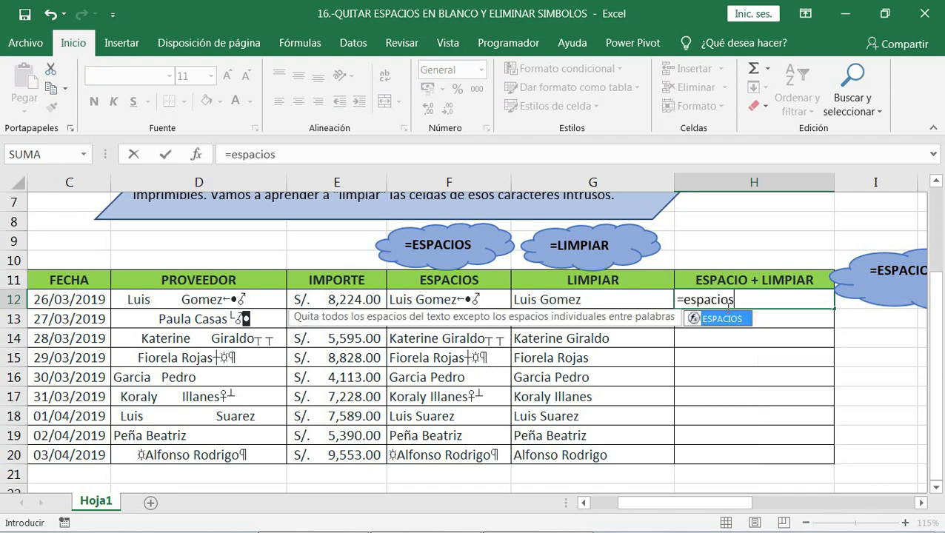
pyautogui.write('(')
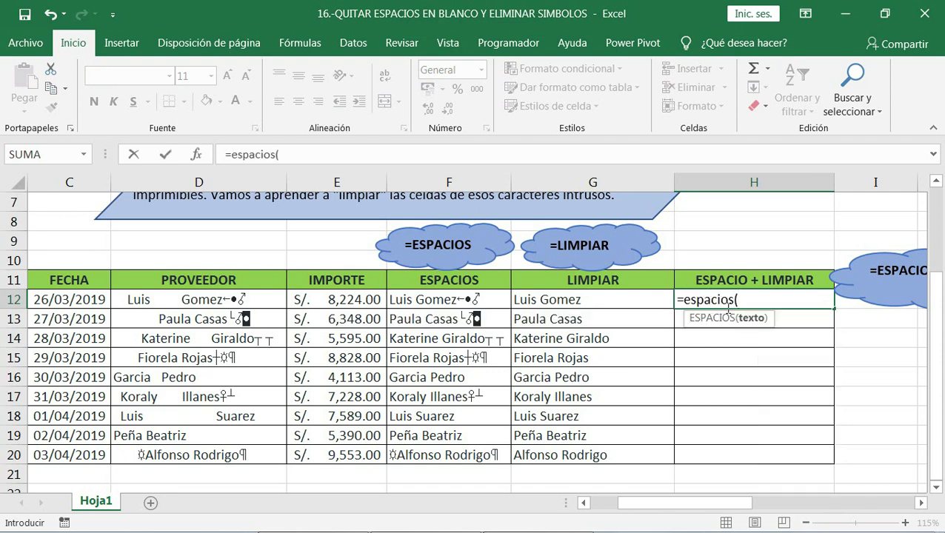
pyautogui.write('lim')
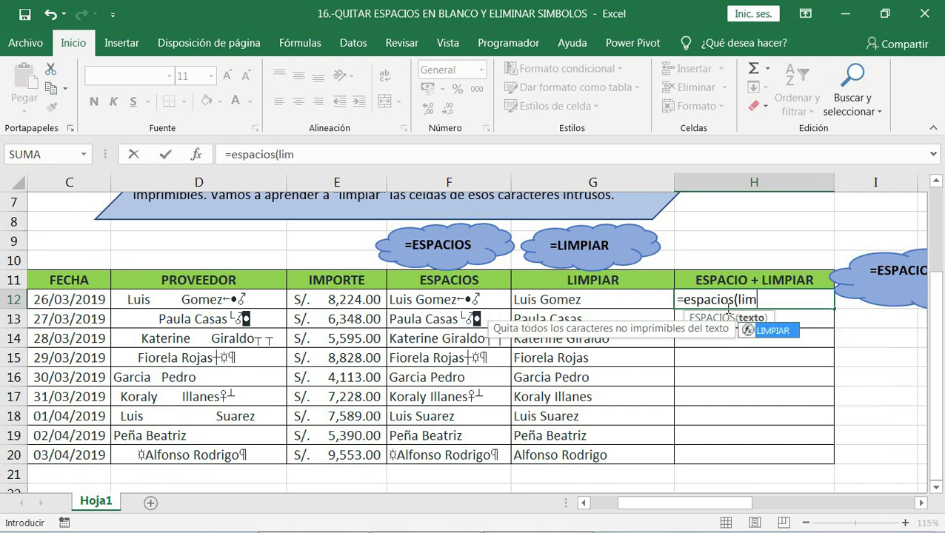
pyautogui.write('piar')
pyautogui.write('(')
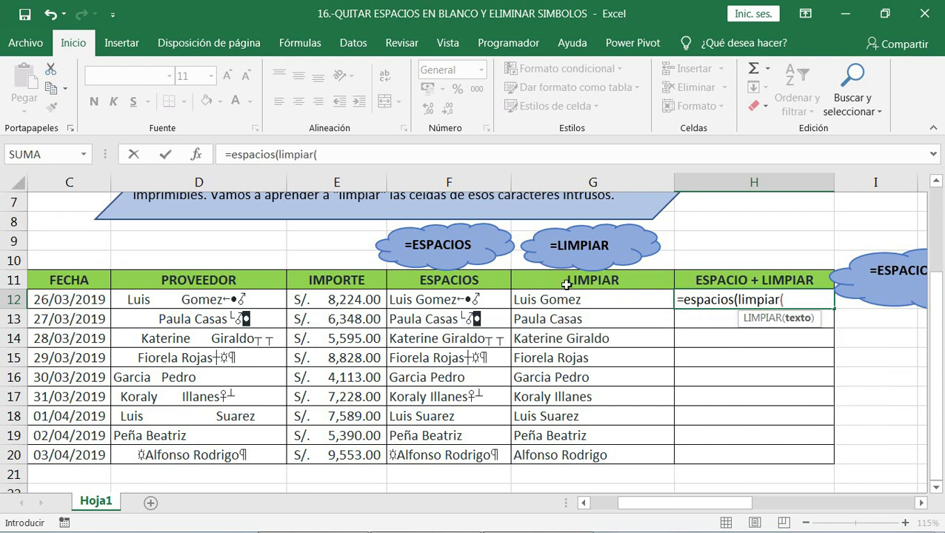
pyautogui.click(182, 304)
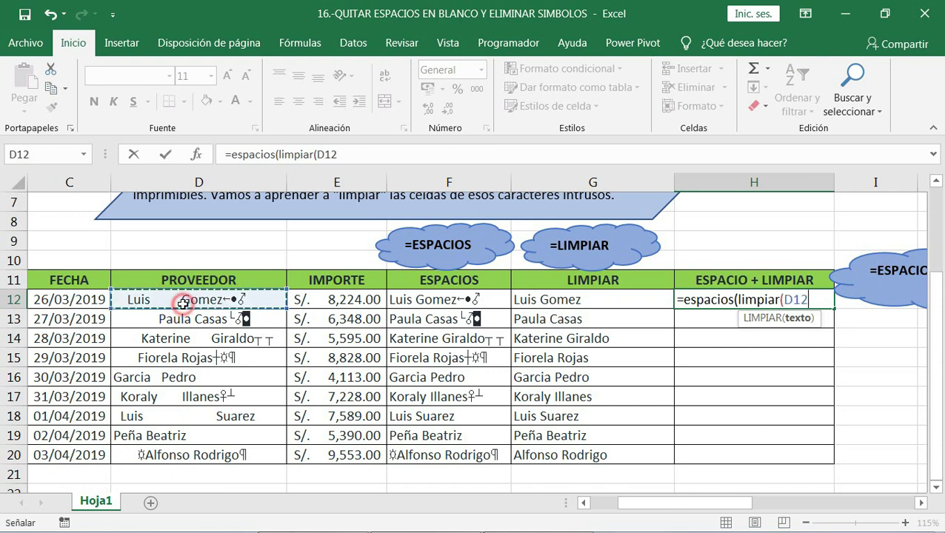
pyautogui.write(')')
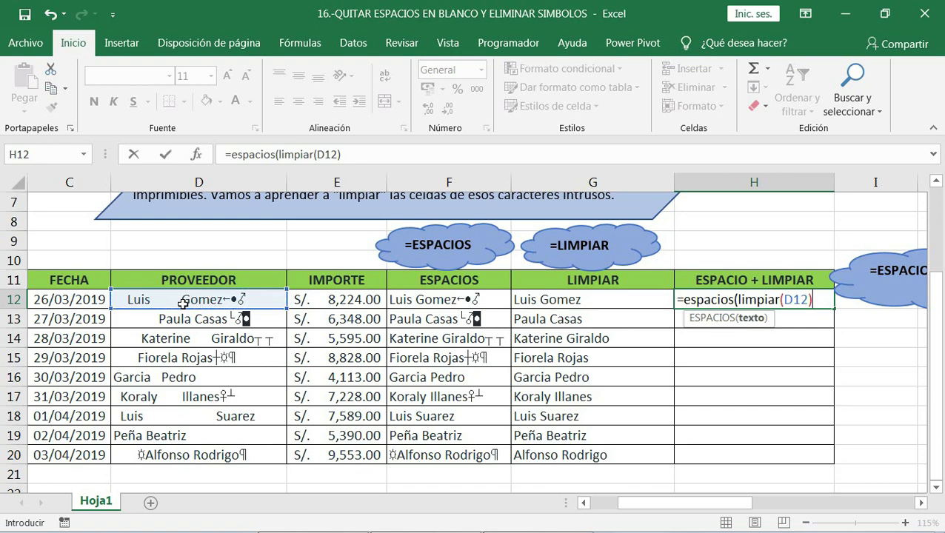
pyautogui.press('Return')
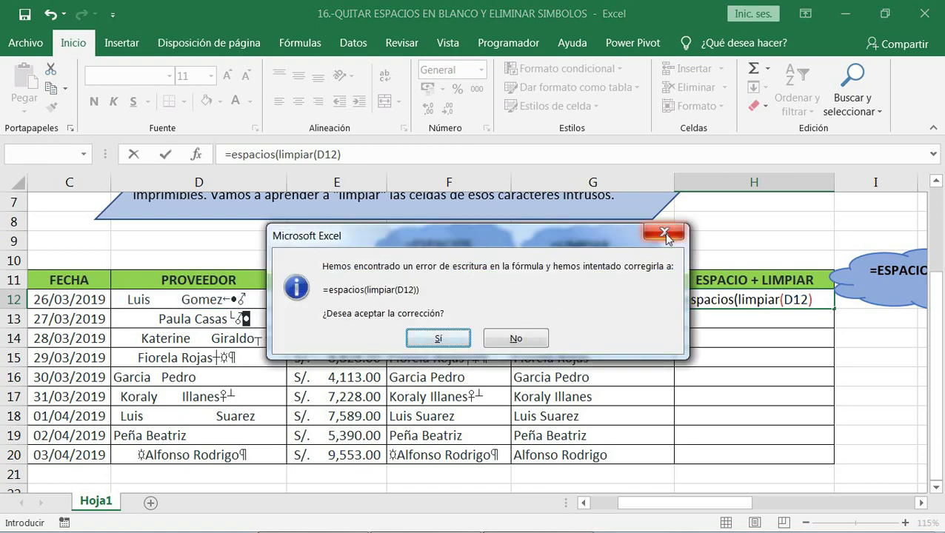
pyautogui.click(664, 232)
pyautogui.click(609, 245)
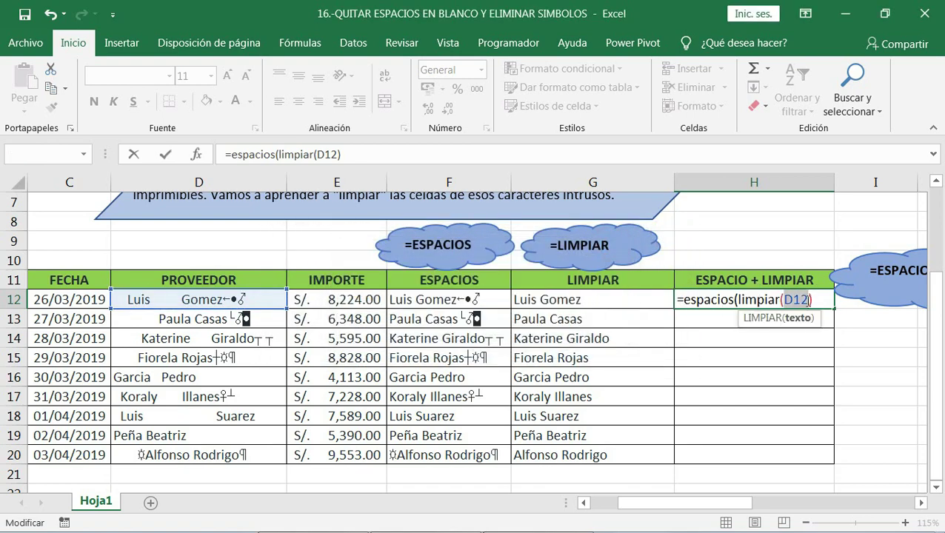
pyautogui.click(815, 299)
pyautogui.write(')')
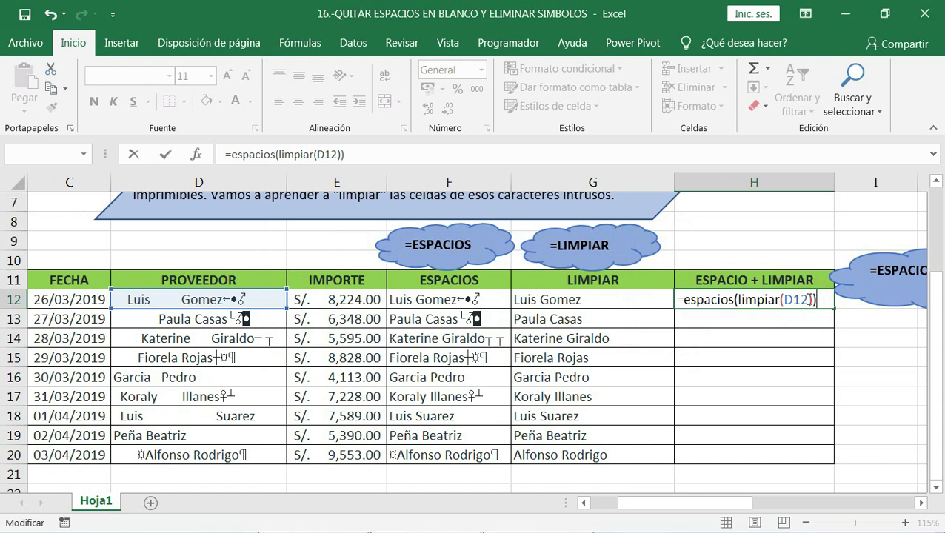
pyautogui.press('Return')
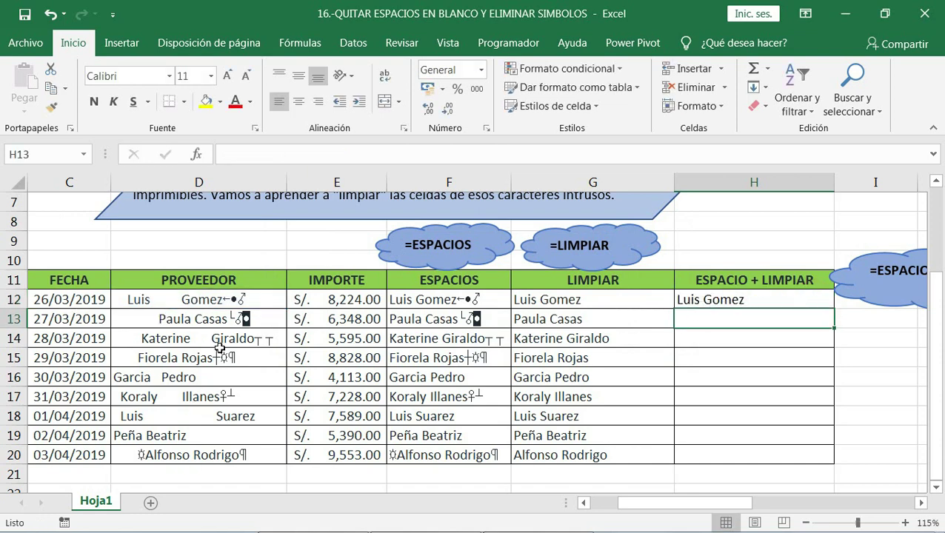
# Step: Fill the nested ESPACIOS(LIMPIAR(D12)) formula from H12 down to H20
pyautogui.click(775, 300)
pyautogui.moveTo(833, 310); pyautogui.dragTo(805, 456)
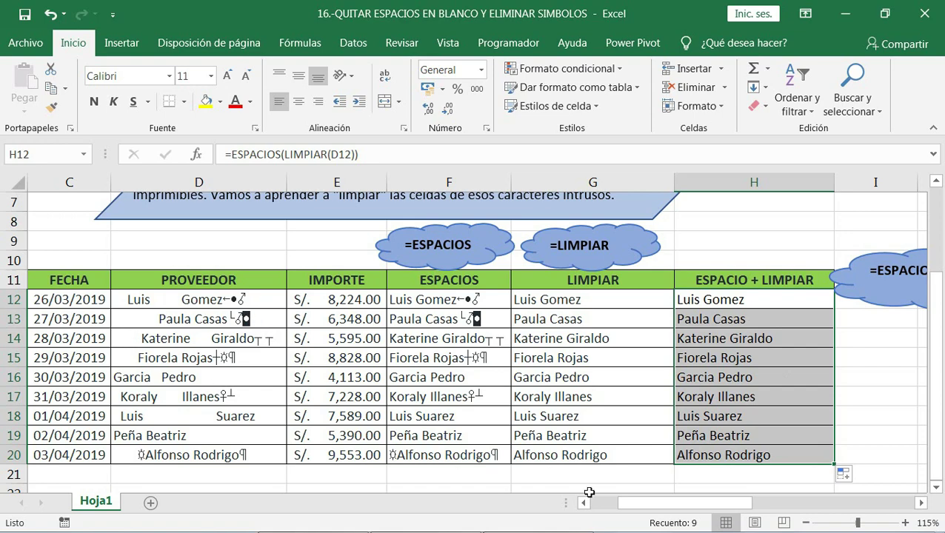
pyautogui.moveTo(625, 504); pyautogui.dragTo(667, 509)
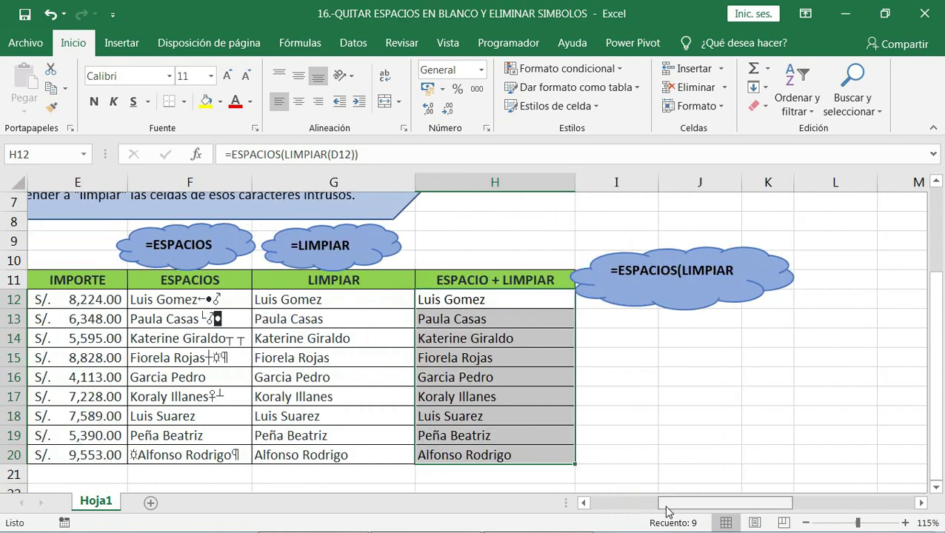
pyautogui.click(429, 298)
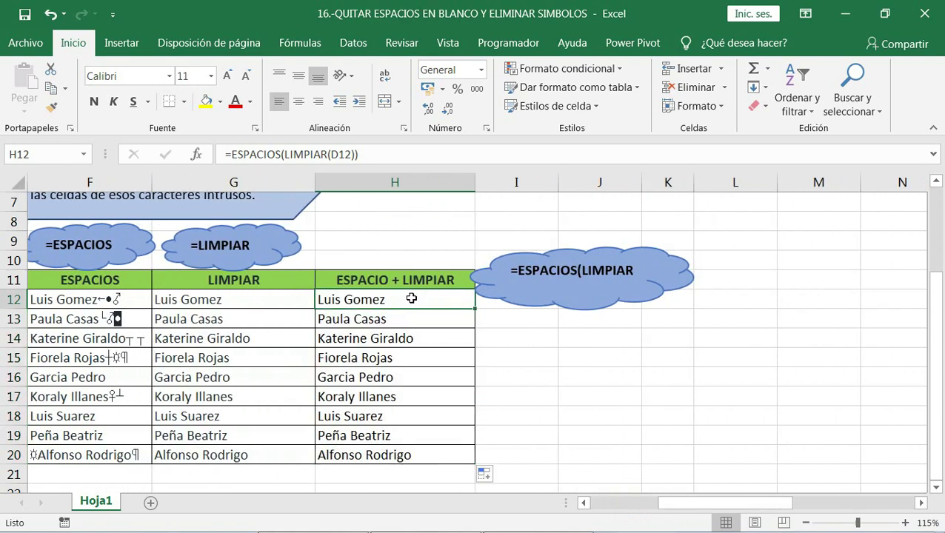
pyautogui.click(545, 362)
pyautogui.click(419, 302)
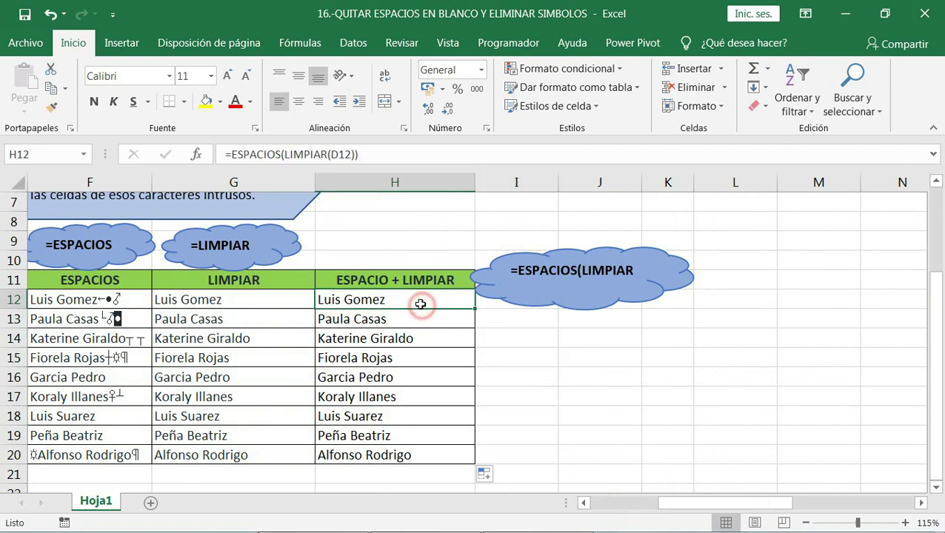
pyautogui.rightClick(418, 303)
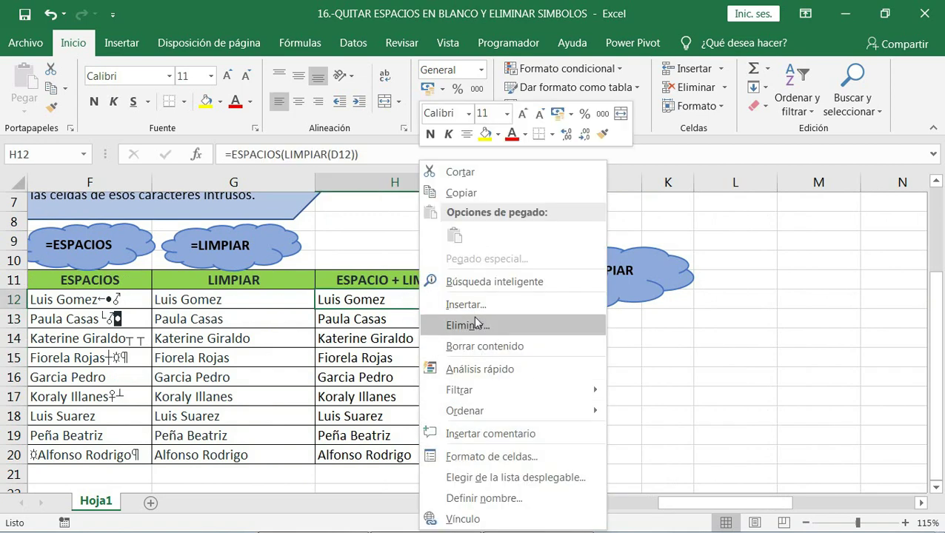
pyautogui.click(474, 192)
pyautogui.rightClick(575, 338)
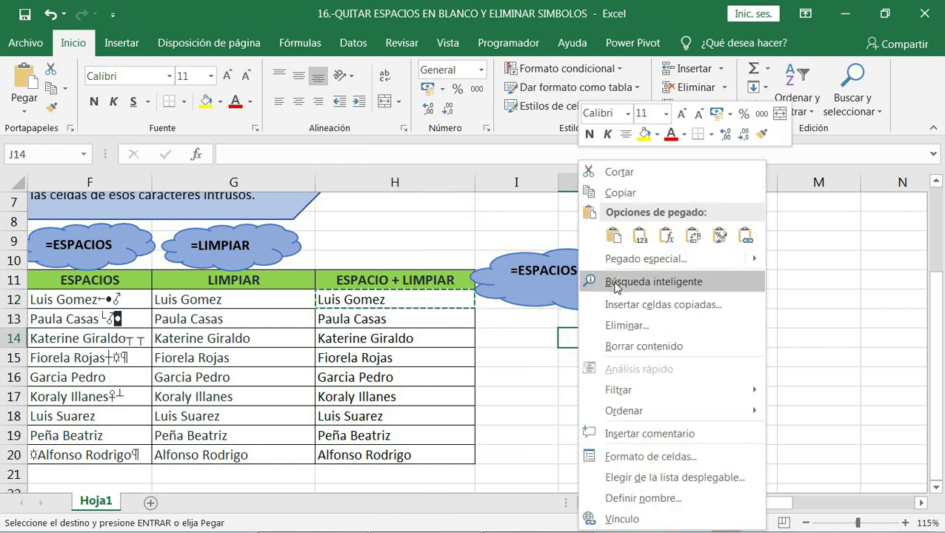
pyautogui.click(569, 341)
pyautogui.hotkey('ctrl', 'v')
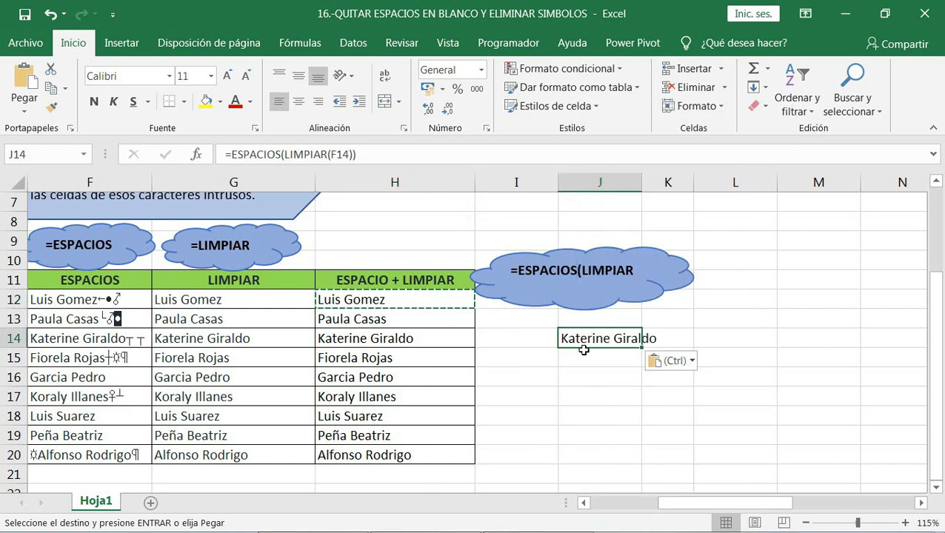
pyautogui.click(597, 375)
pyautogui.click(595, 339)
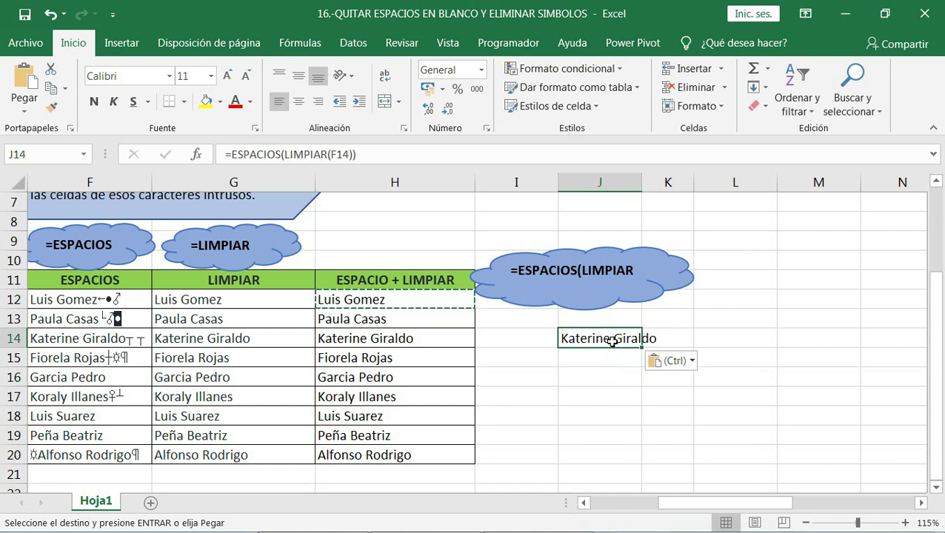
pyautogui.press('Delete')
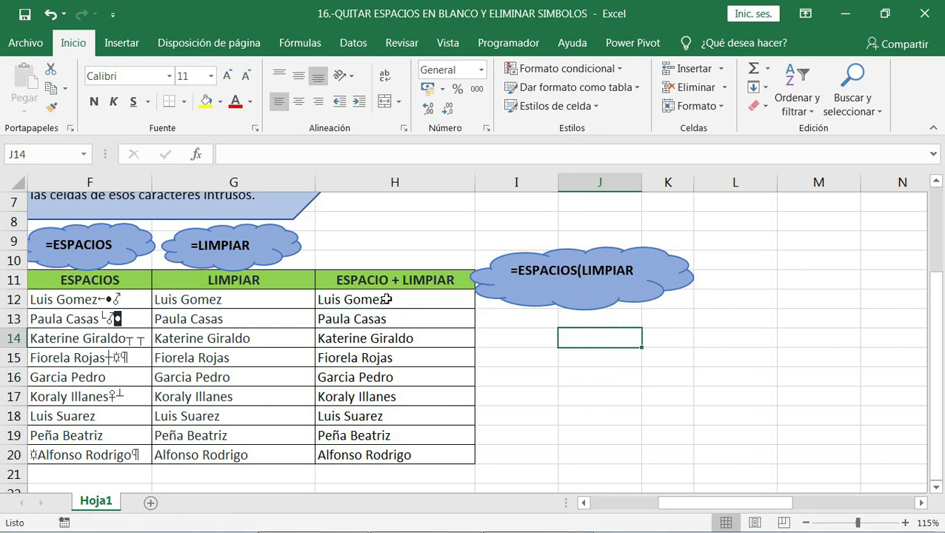
# Step: Copy H12:H20 and paste them into J15 as values only via Pegado especial
pyautogui.moveTo(365, 299); pyautogui.dragTo(396, 455)
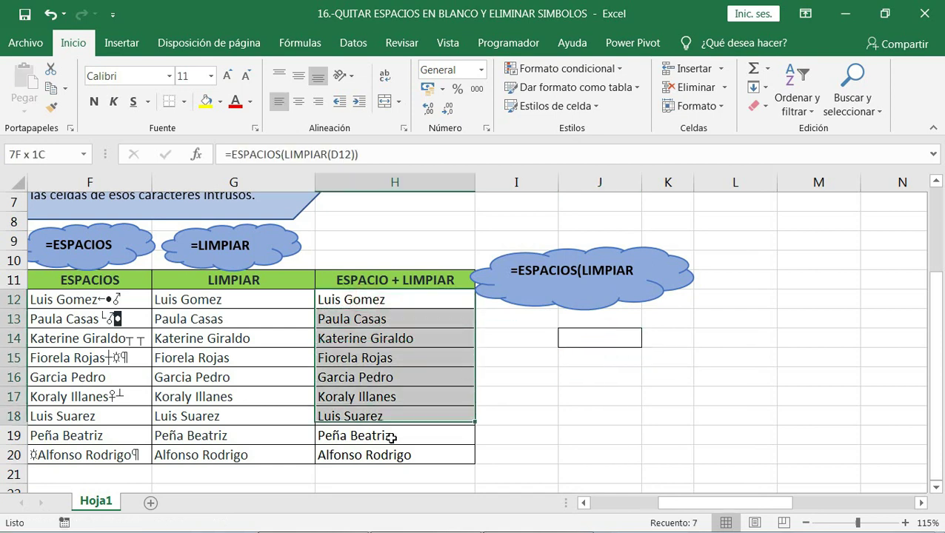
pyautogui.rightClick(387, 342)
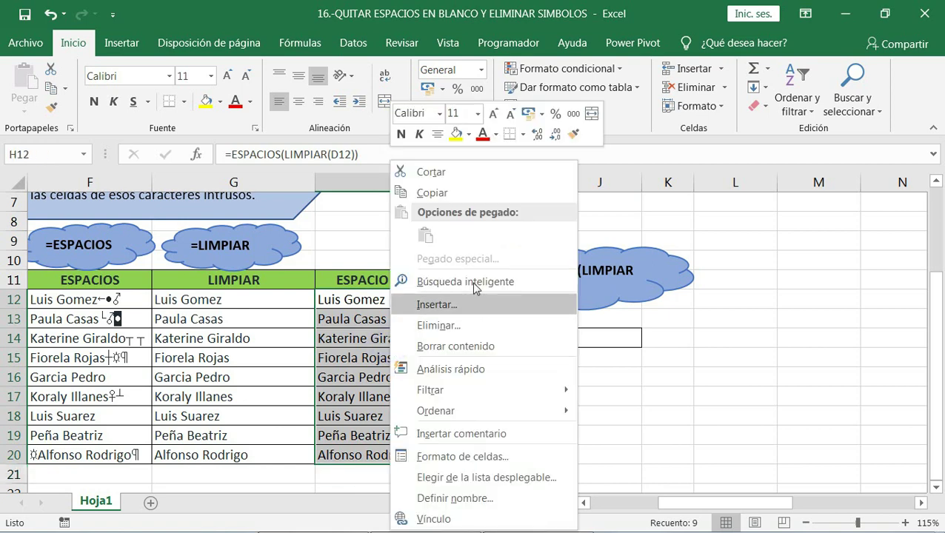
pyautogui.click(484, 193)
pyautogui.click(565, 361)
pyautogui.rightClick(572, 359)
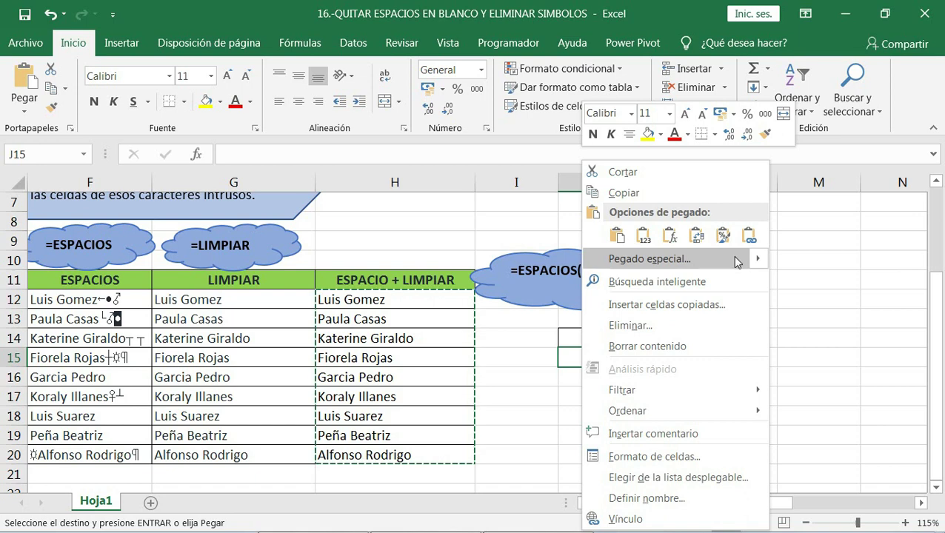
pyautogui.moveTo(458, 259)
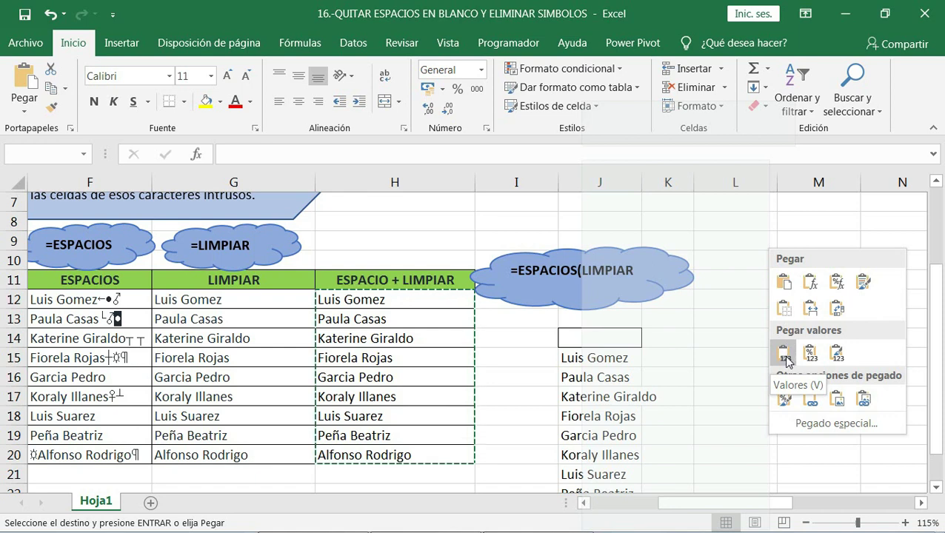
pyautogui.click(785, 356)
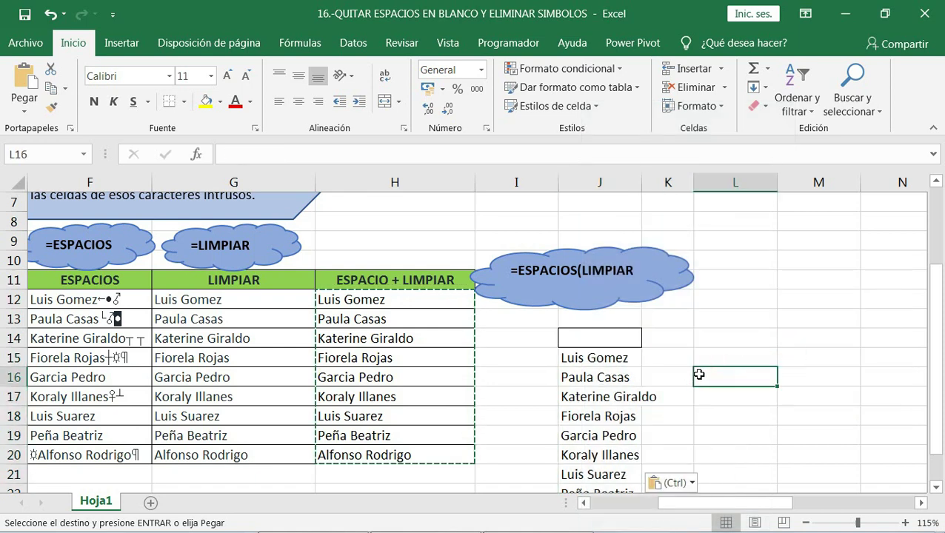
# Step: Check that the cells J15 through J23 hold plain-text supplier names, not formulas
pyautogui.doubleClick(713, 390)
pyautogui.scroll(-1, 548, 396)
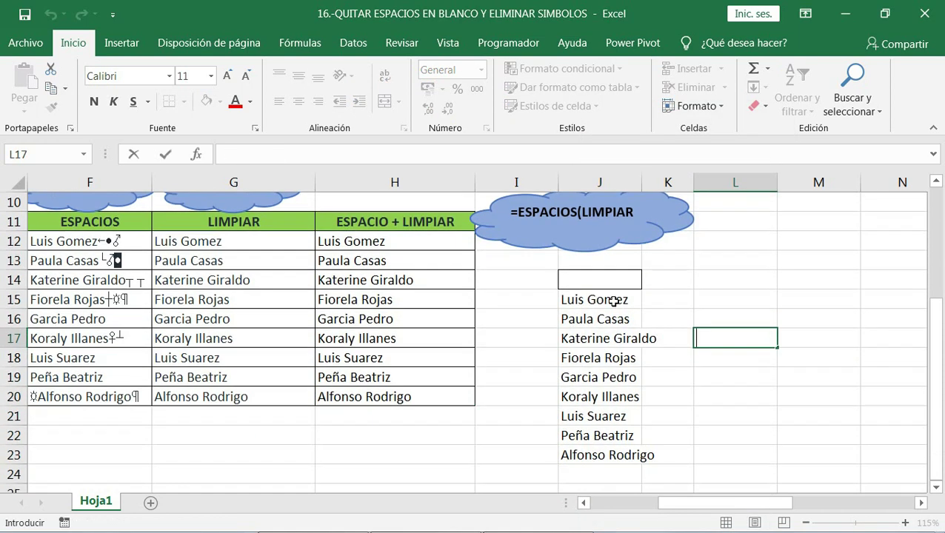
pyautogui.click(601, 299)
pyautogui.click(602, 319)
pyautogui.click(602, 339)
pyautogui.click(599, 379)
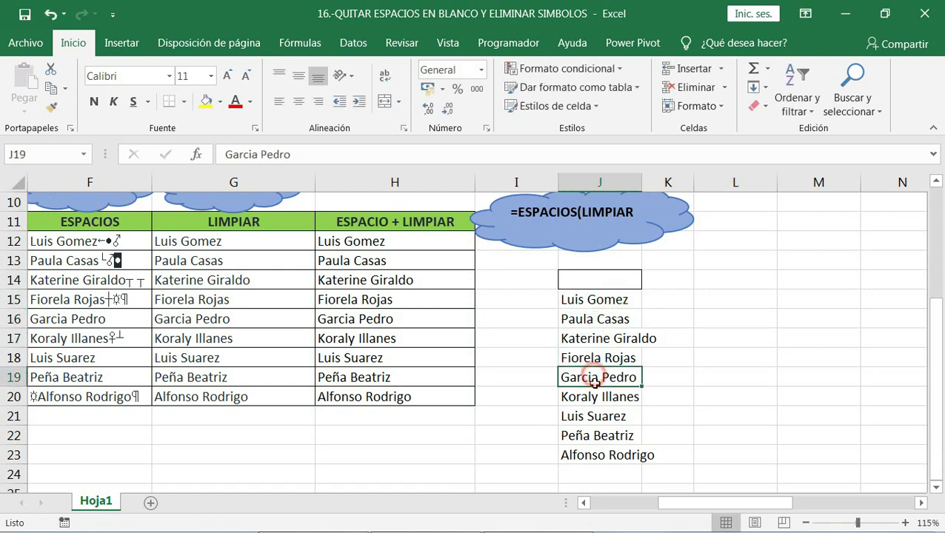
pyautogui.click(604, 303)
pyautogui.click(600, 337)
pyautogui.click(600, 396)
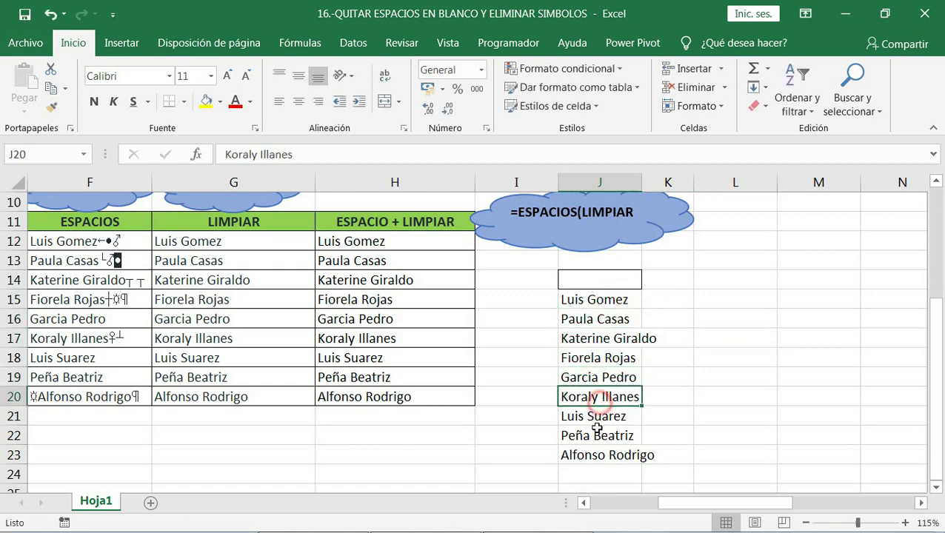
pyautogui.click(598, 436)
pyautogui.click(604, 455)
pyautogui.click(600, 377)
pyautogui.click(601, 338)
pyautogui.click(612, 285)
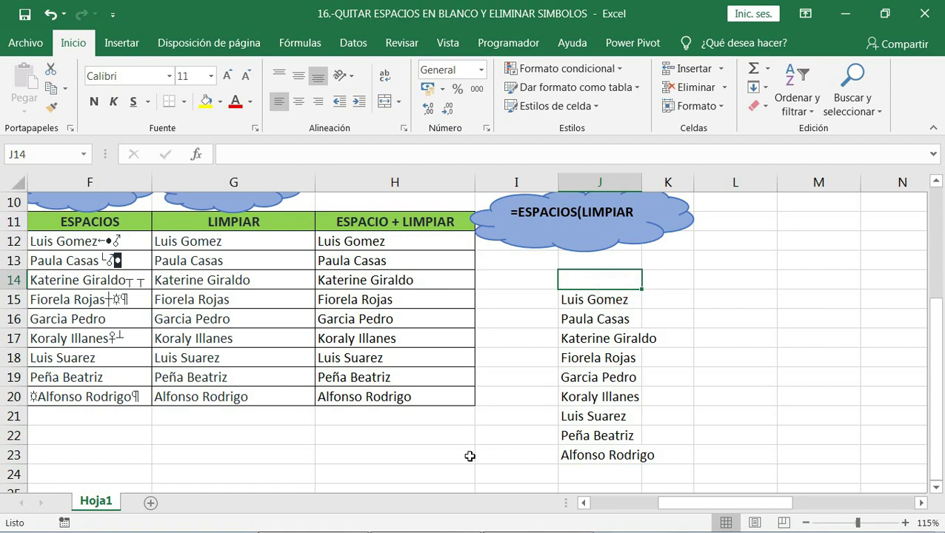
pyautogui.moveTo(696, 502); pyautogui.dragTo(658, 506)
pyautogui.scroll(3, 586, 441)
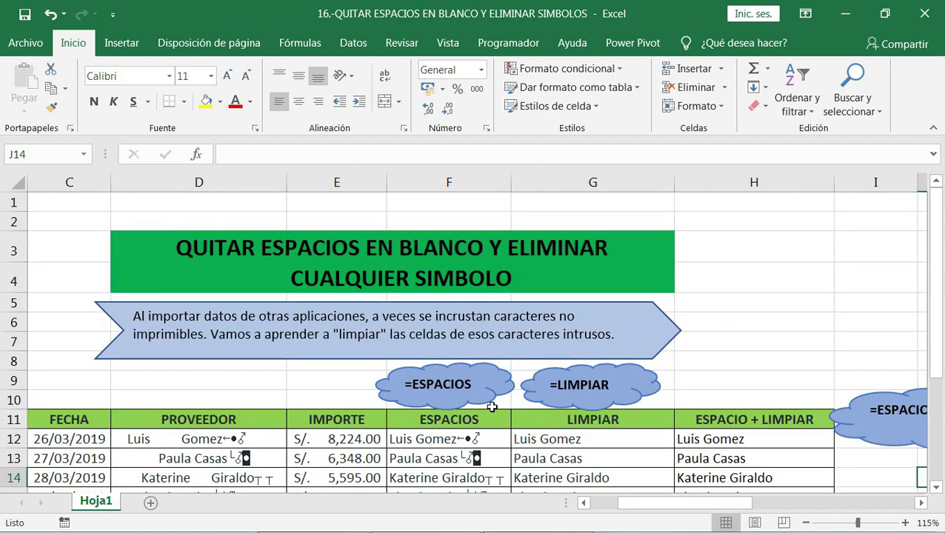
pyautogui.scroll(-1, 382, 372)
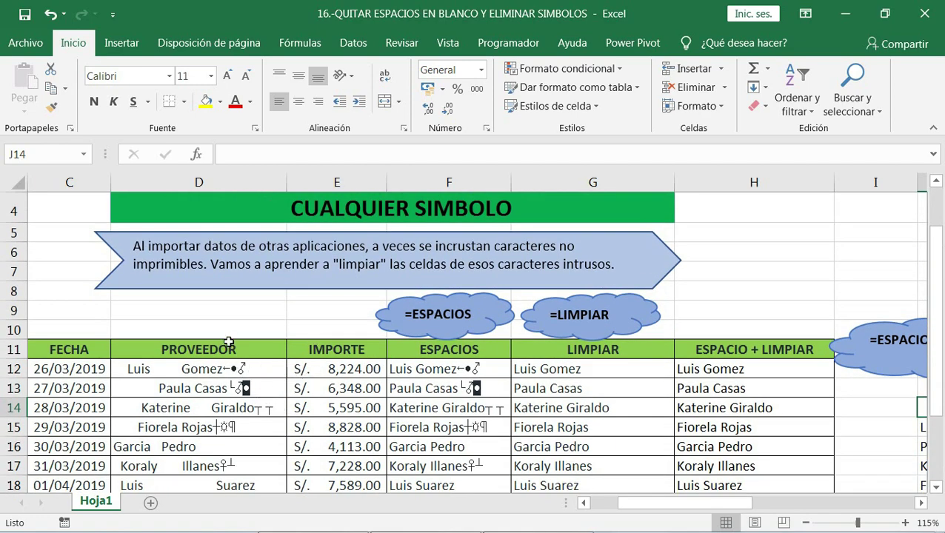
pyautogui.scroll(-1, 337, 394)
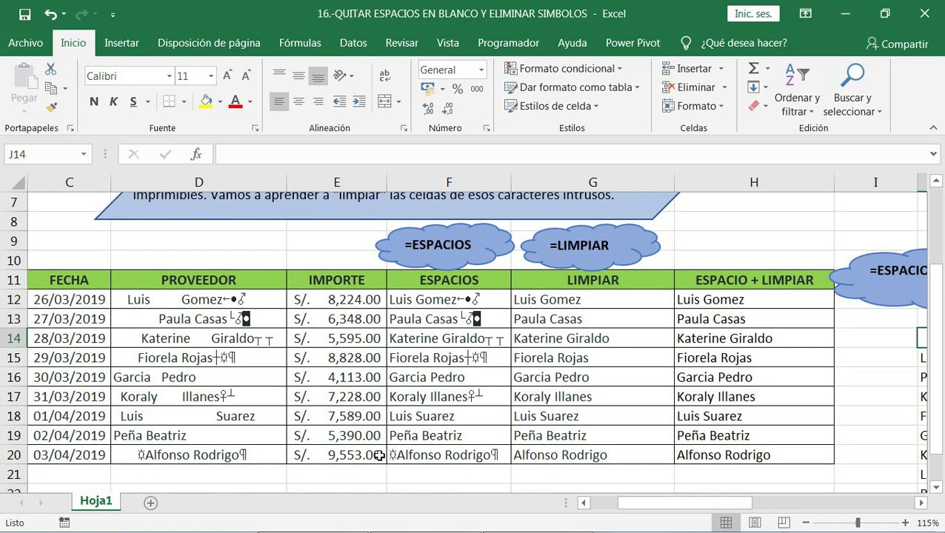